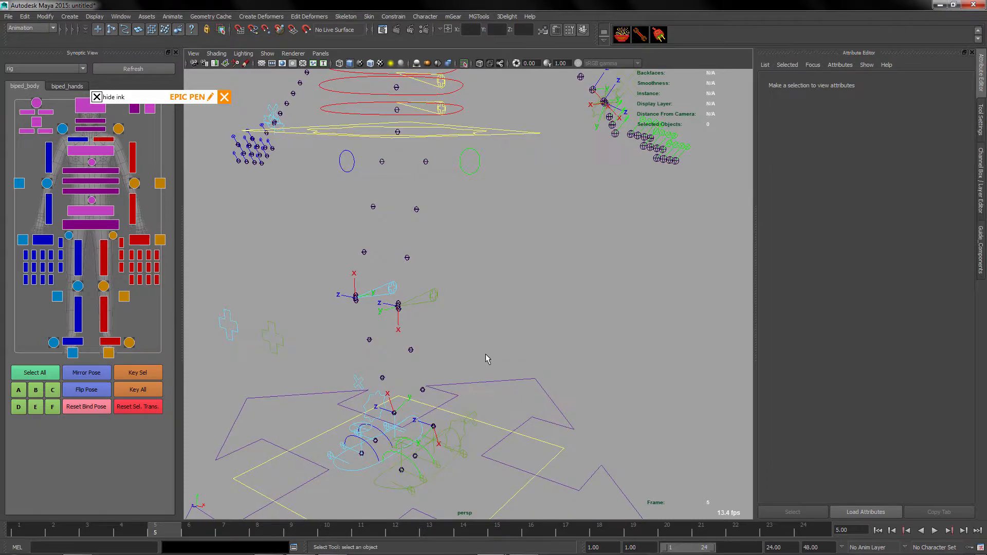
# Select the left leg's UI control, legUI_L0_ctl, and set its Roundness to 1
pyautogui.scroll(3, 463, 370)
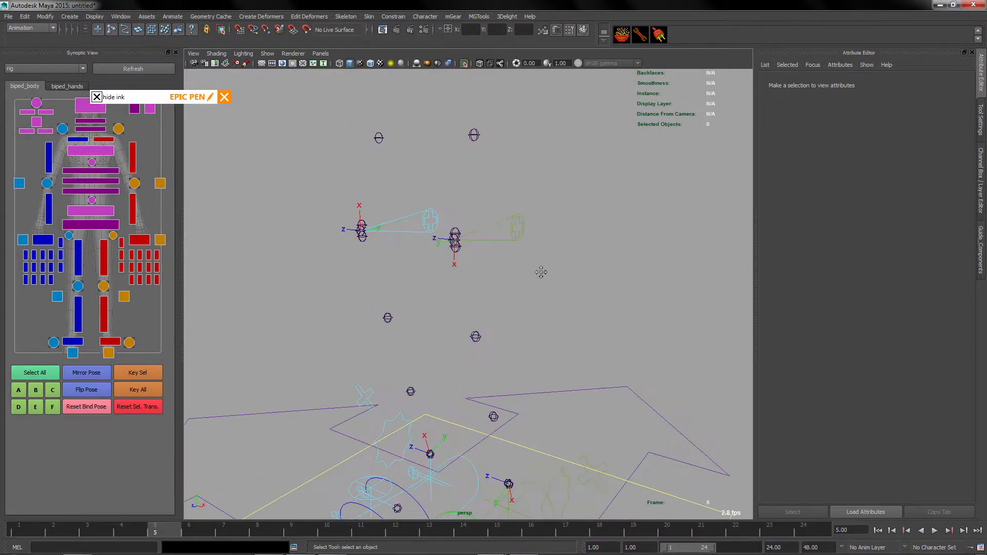
pyautogui.keyDown('alt'); pyautogui.moveTo(421, 141); pyautogui.dragTo(486, 126); pyautogui.keyUp('alt')
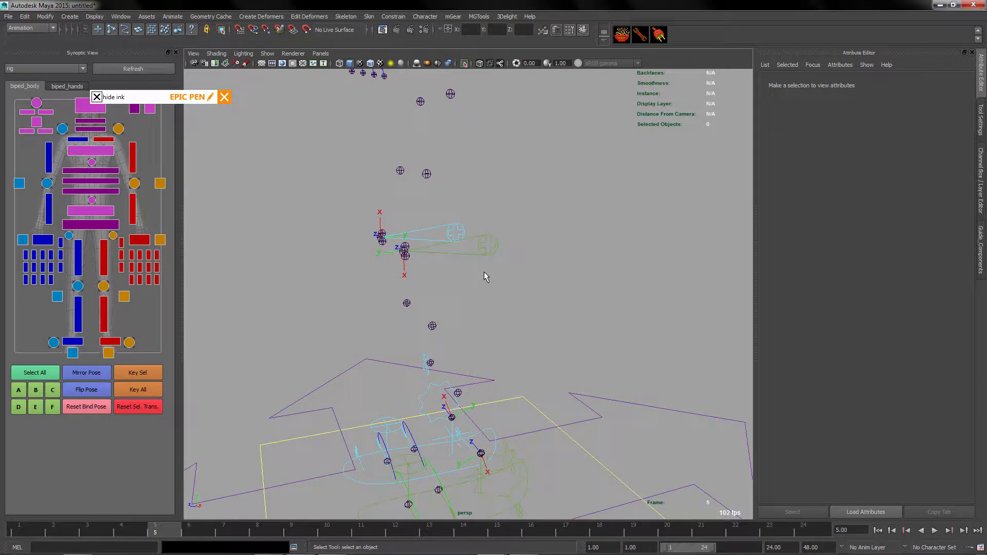
pyautogui.click(469, 254)
pyautogui.press('a')
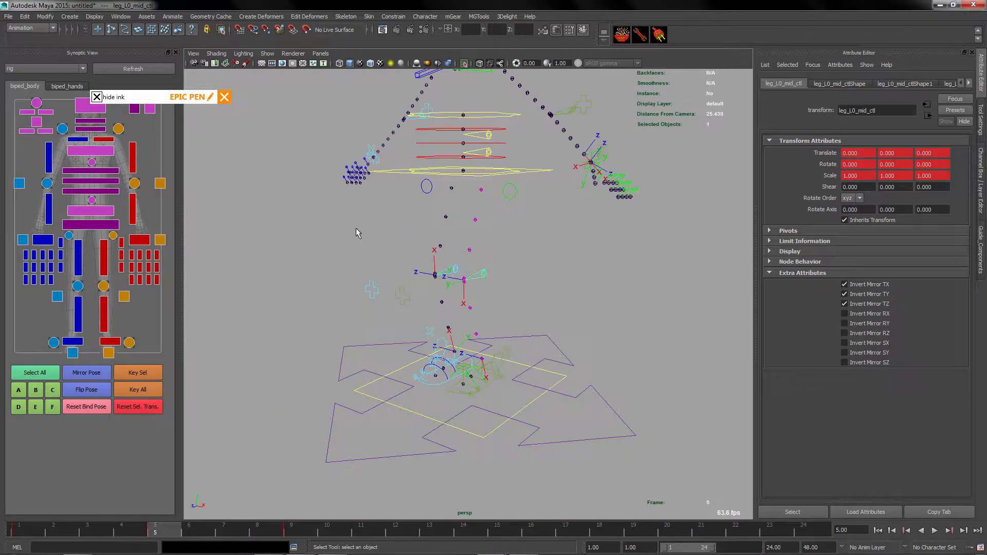
pyautogui.click(514, 352)
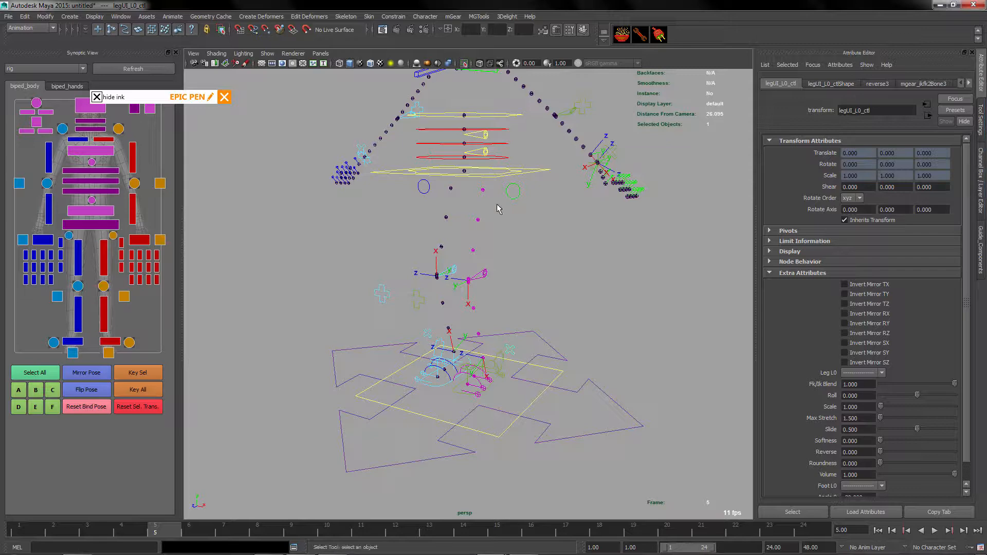
pyautogui.click(976, 207)
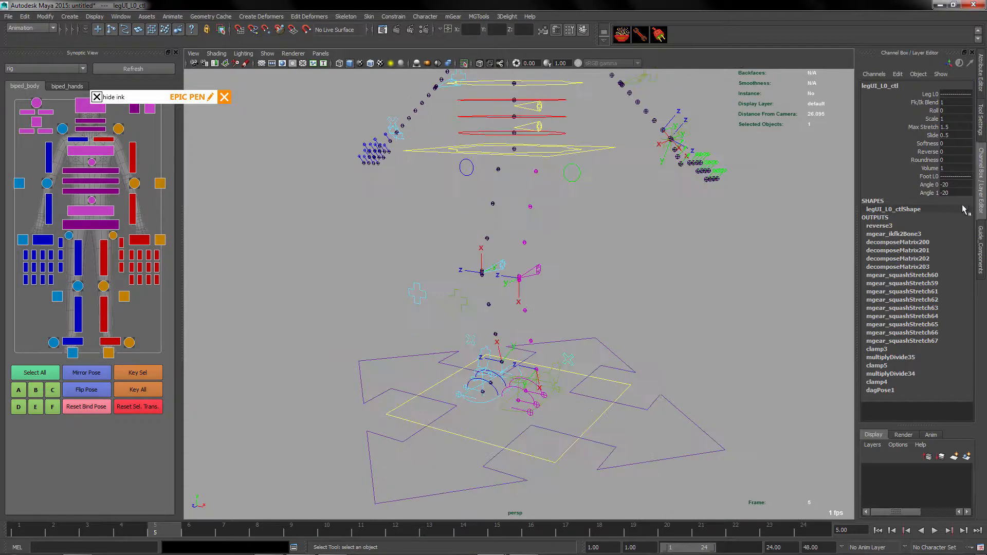
pyautogui.click(927, 161)
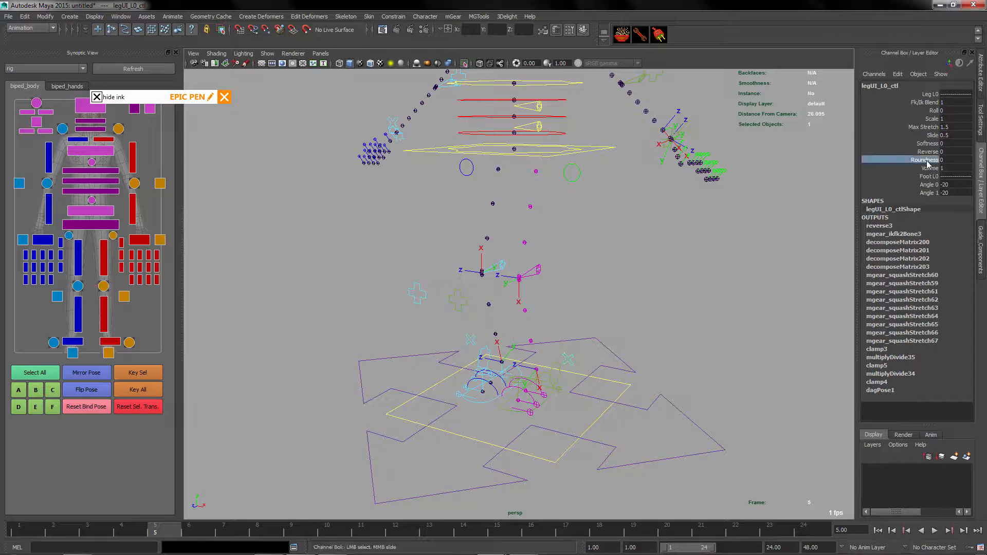
pyautogui.moveTo(552, 304); pyautogui.dragTo(621, 297, button='middle')
# Examine the joint placement and orientation along both lower legs, from the knees down to the ankles and feet
pyautogui.keyDown('alt'); pyautogui.moveTo(629, 338); pyautogui.dragTo(555, 268); pyautogui.keyUp('alt')
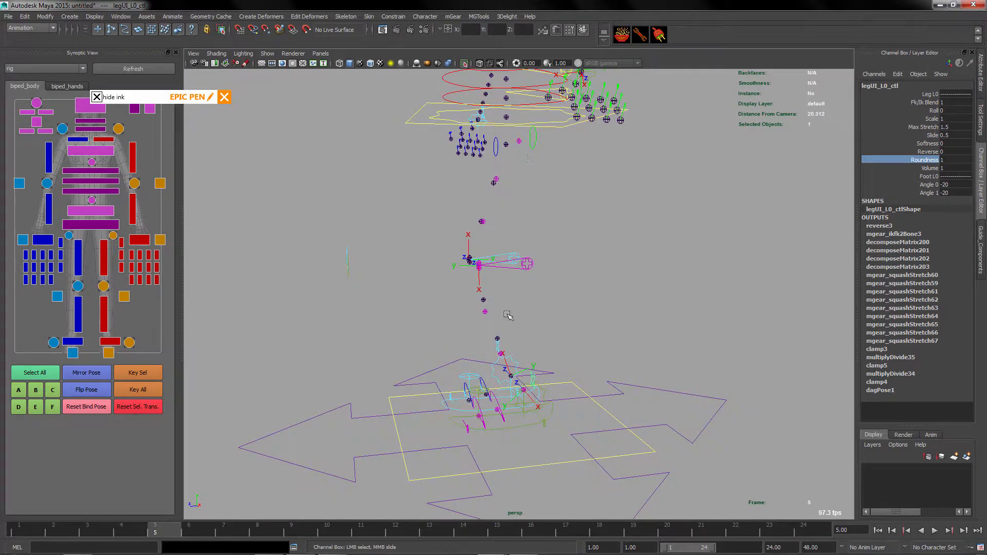
pyautogui.keyDown('alt'); pyautogui.moveTo(509, 317); pyautogui.dragTo(479, 271, button='right'); pyautogui.keyUp('alt')
pyautogui.keyDown('alt'); pyautogui.moveTo(408, 280); pyautogui.dragTo(418, 243); pyautogui.keyUp('alt')
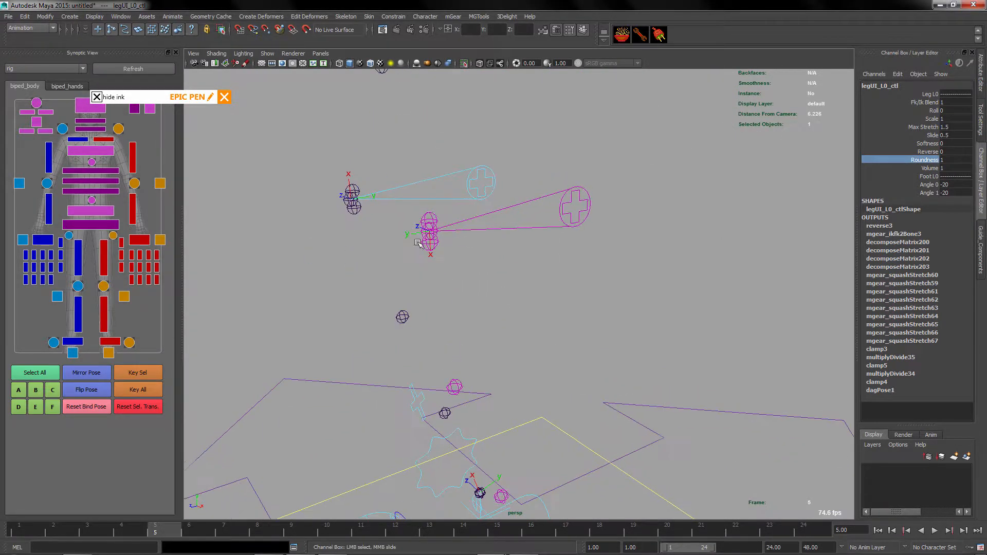
pyautogui.keyDown('alt'); pyautogui.moveTo(500, 400); pyautogui.dragTo(478, 317); pyautogui.keyUp('alt')
pyautogui.keyDown('alt'); pyautogui.moveTo(547, 485); pyautogui.dragTo(539, 442); pyautogui.keyUp('alt')
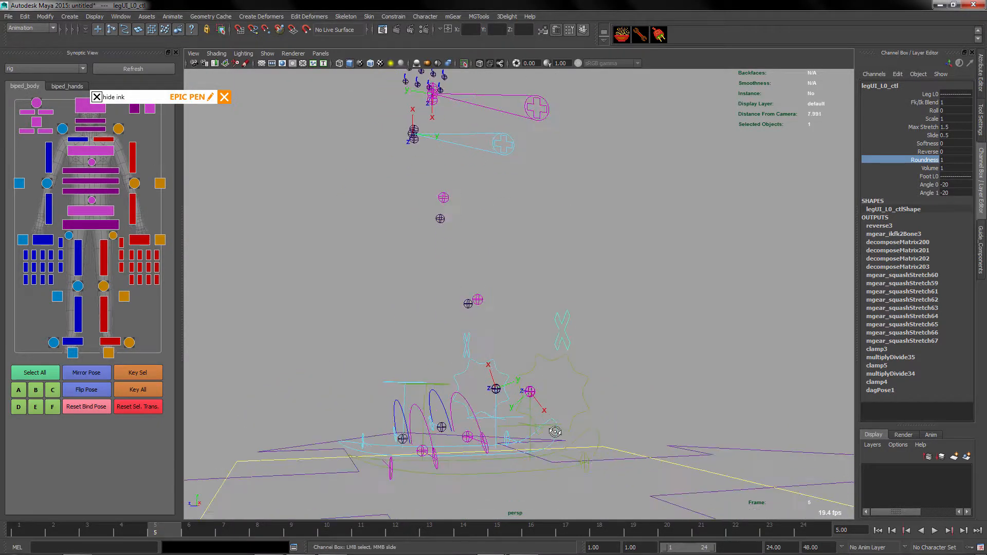
pyautogui.keyDown('alt'); pyautogui.moveTo(538, 442); pyautogui.dragTo(553, 426, button='right'); pyautogui.keyUp('alt')
pyautogui.keyDown('alt'); pyautogui.moveTo(427, 425); pyautogui.dragTo(427, 348); pyautogui.keyUp('alt')
pyautogui.click(435, 324)
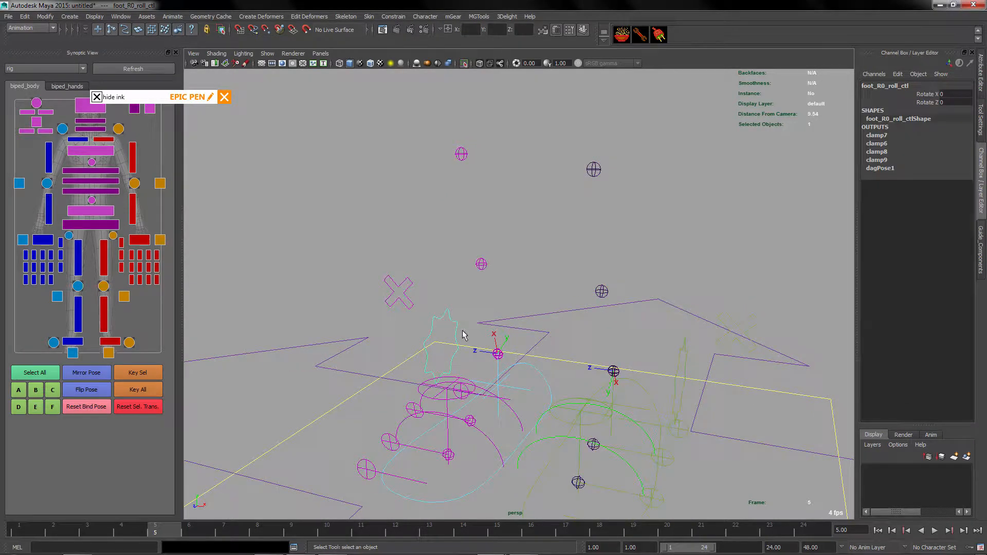
pyautogui.click(620, 372)
pyautogui.keyDown('alt'); pyautogui.moveTo(662, 400); pyautogui.dragTo(621, 395); pyautogui.keyUp('alt')
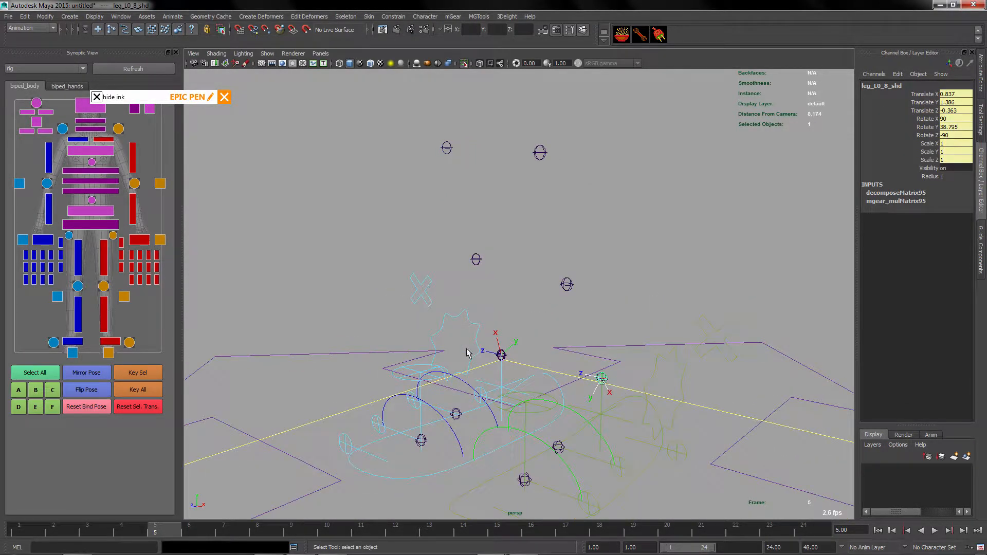
pyautogui.keyDown('alt'); pyautogui.moveTo(416, 368); pyautogui.dragTo(394, 316); pyautogui.keyUp('alt')
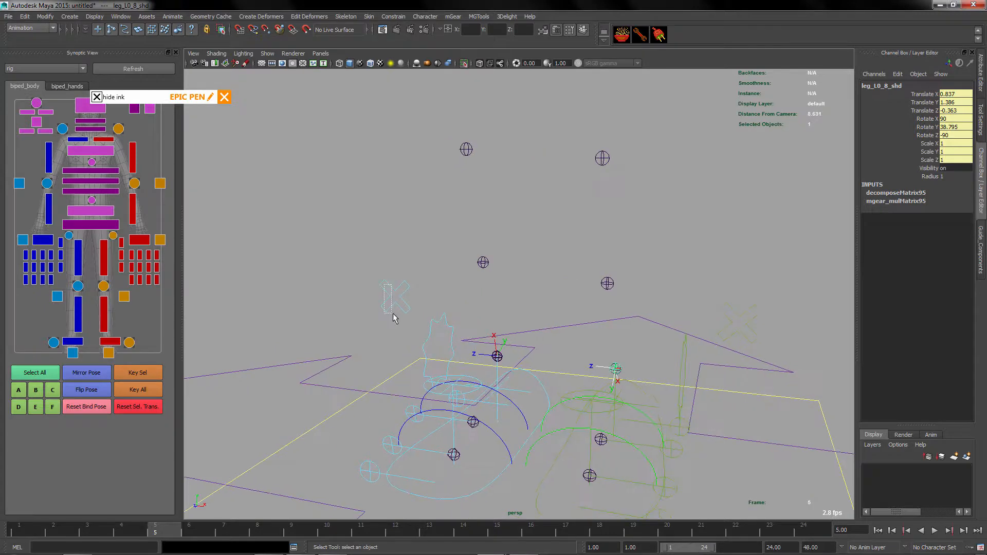
# Select the right leg's UI control, legUI_R0_ctl, and set its Roundness to 1
pyautogui.click(395, 315)
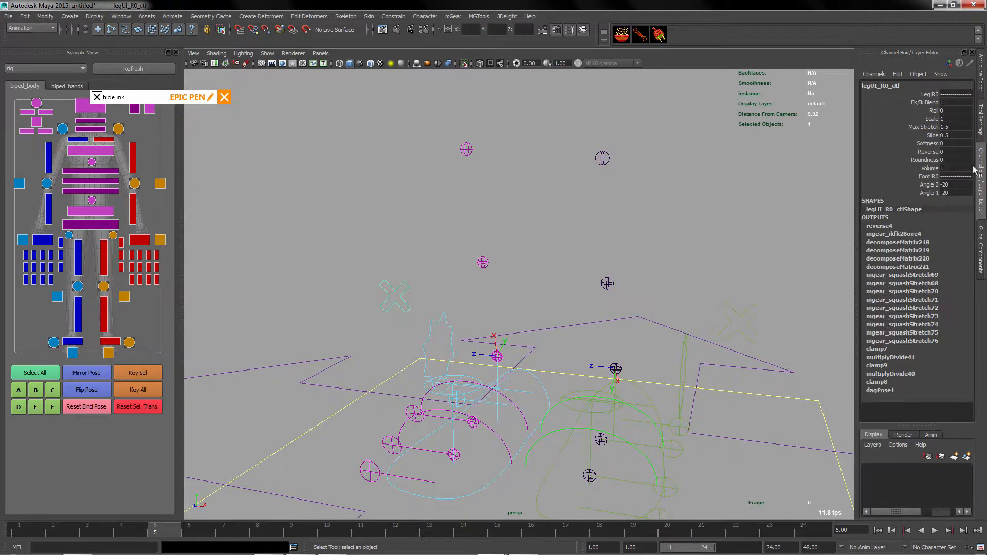
pyautogui.click(929, 151)
pyautogui.click(931, 160)
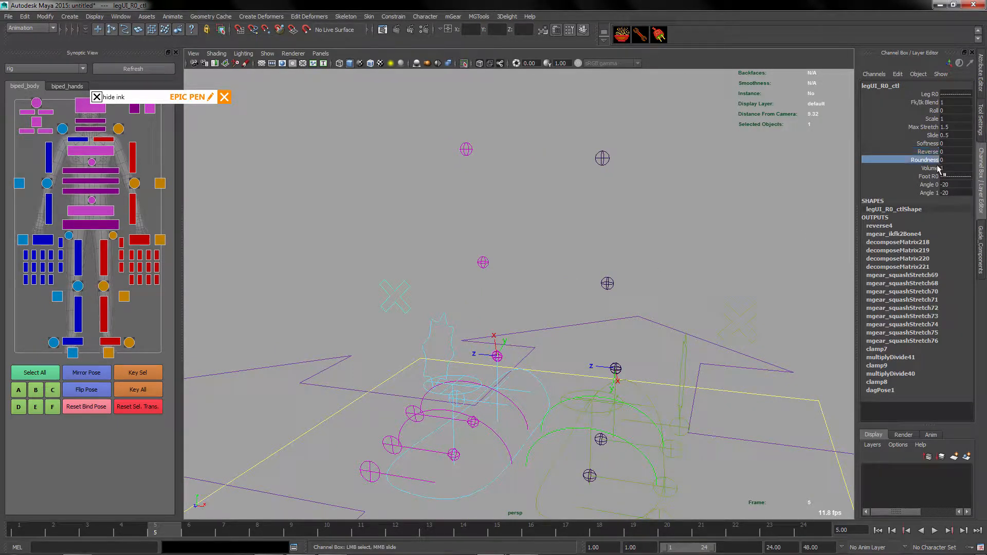
pyautogui.keyDown('alt'); pyautogui.moveTo(611, 320); pyautogui.dragTo(568, 393); pyautogui.keyUp('alt')
# Graph the right ankle joint leg_R0_8_shd with its input connections in the Node Editor
pyautogui.scroll(4, 586, 391)
pyautogui.scroll(2, 581, 379)
pyautogui.scroll(3, 567, 392)
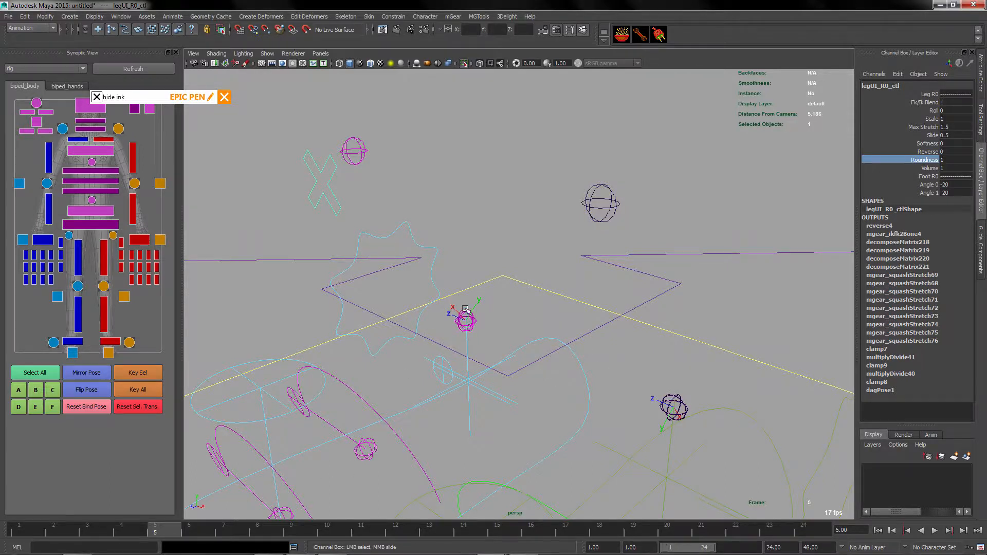
pyautogui.click(474, 322)
pyautogui.hotkey('alt', 'n')
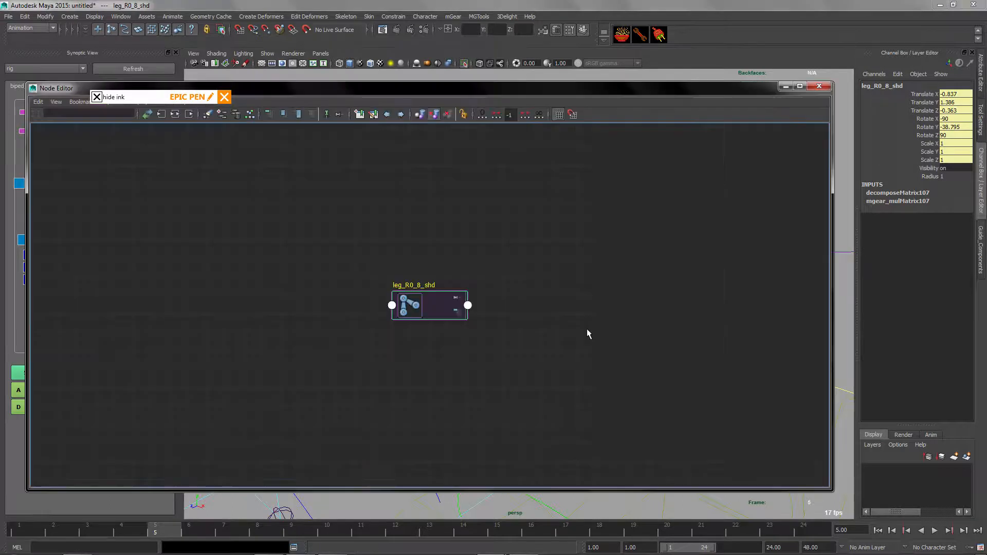
pyautogui.click(159, 114)
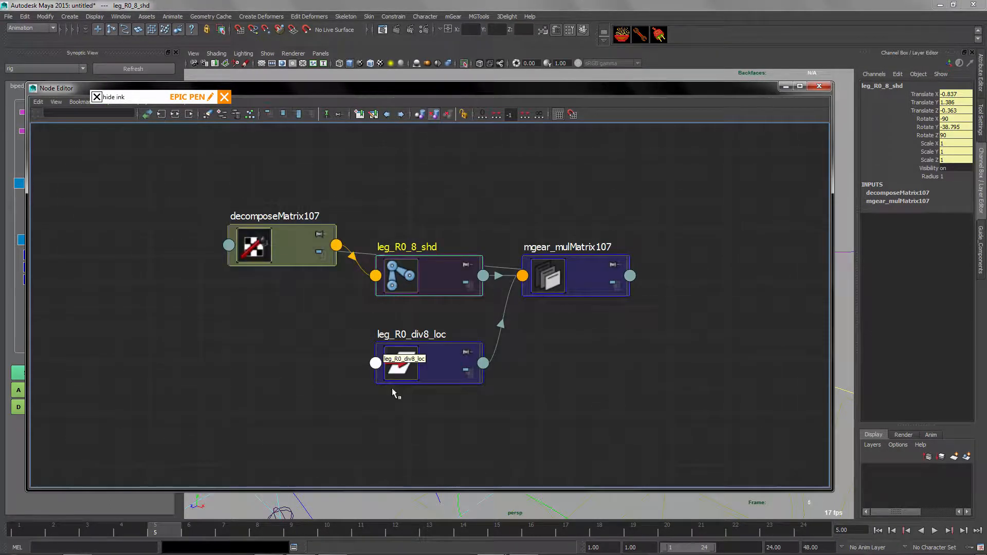
# Separate the leg_R0_div8_loc node from the joint node and graph its input connections
pyautogui.moveTo(403, 90); pyautogui.dragTo(436, 135)
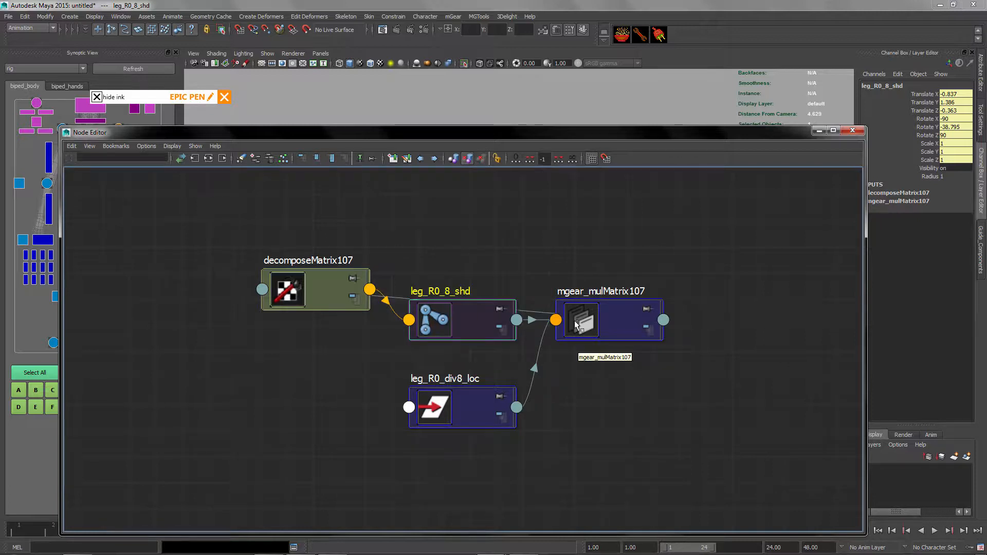
pyautogui.moveTo(460, 420); pyautogui.dragTo(409, 420)
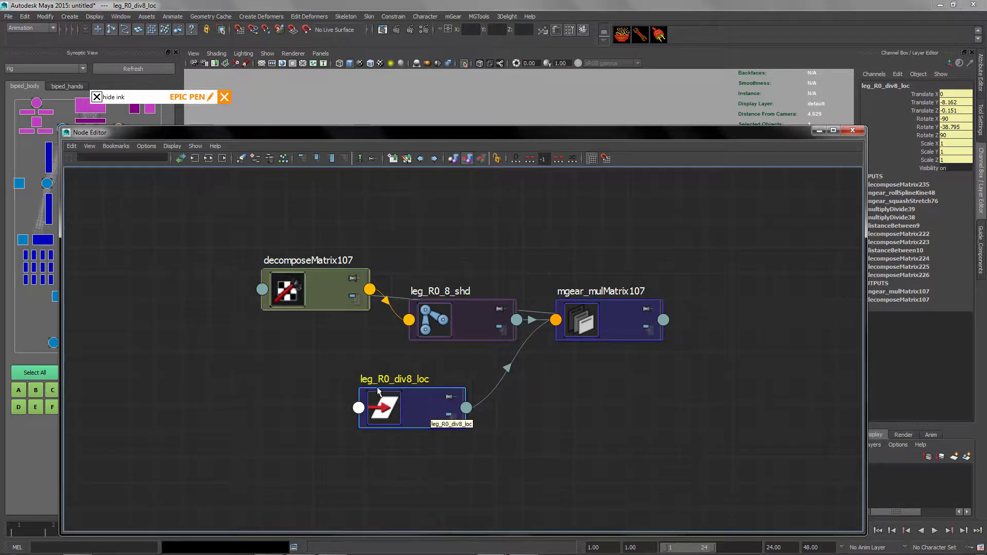
pyautogui.click(197, 157)
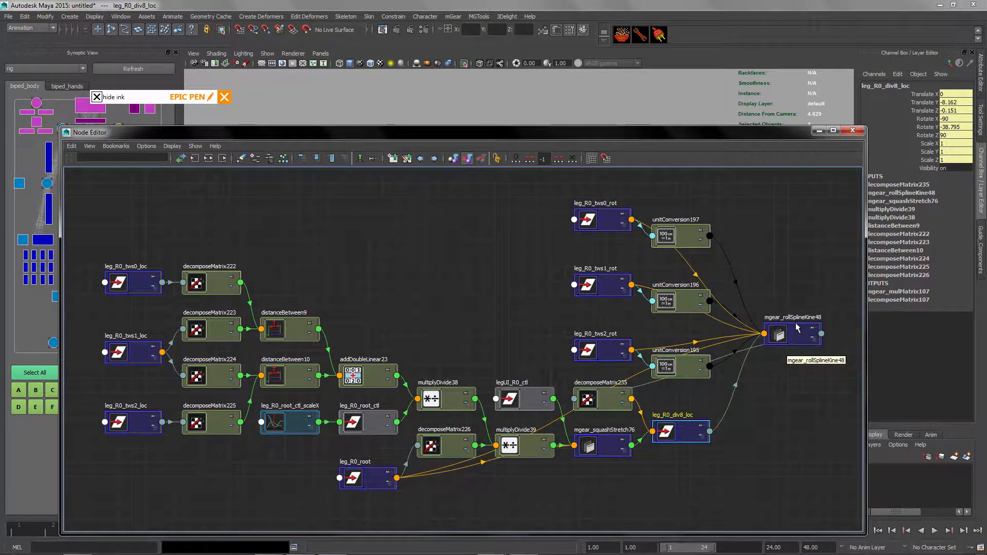
# Open the attributes of mgear_rollSplineKine48 and review its Ctl Parent, Inputs, U, Subdiv and Output values
pyautogui.click(811, 326)
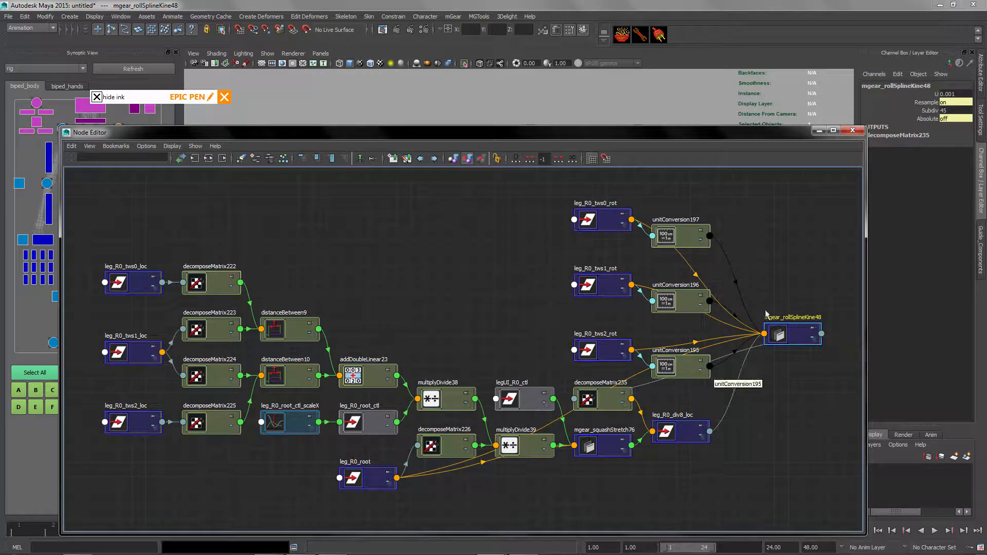
pyautogui.moveTo(649, 138); pyautogui.dragTo(479, 131)
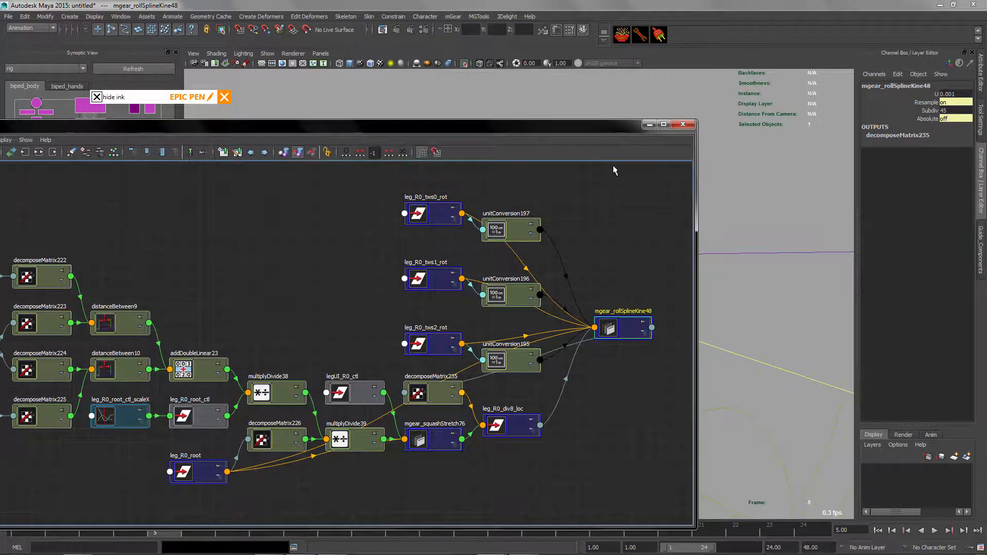
pyautogui.doubleClick(635, 322)
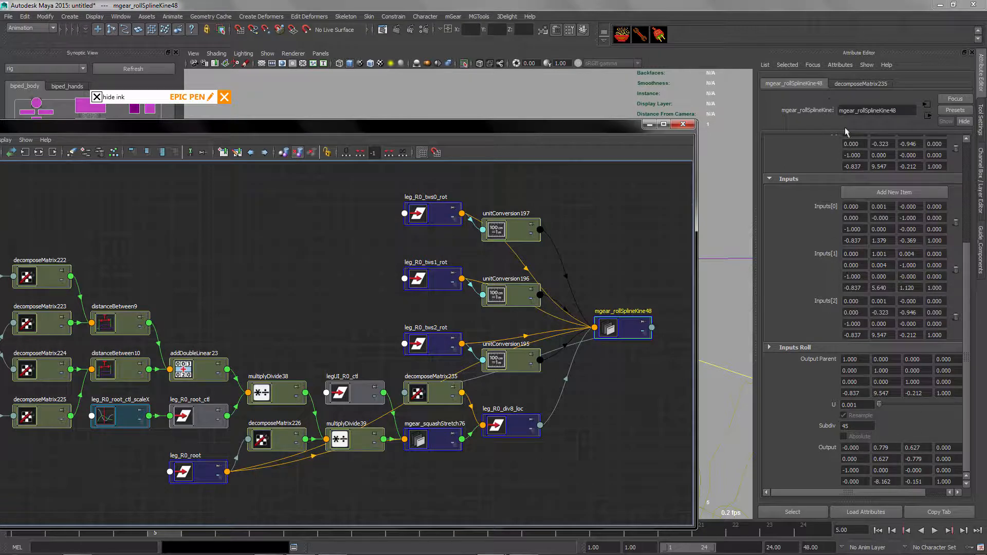
pyautogui.scroll(3, 845, 133)
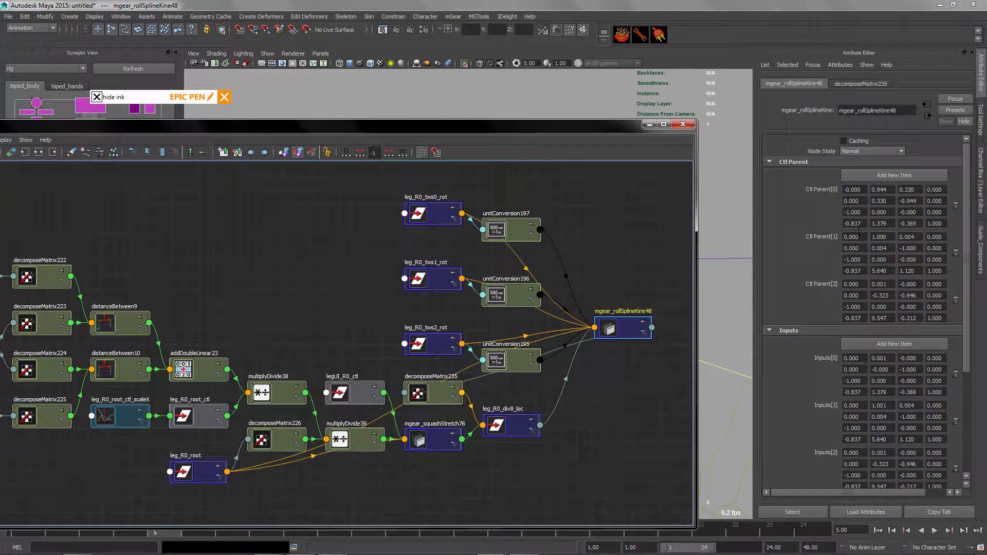
pyautogui.scroll(-5, 868, 313)
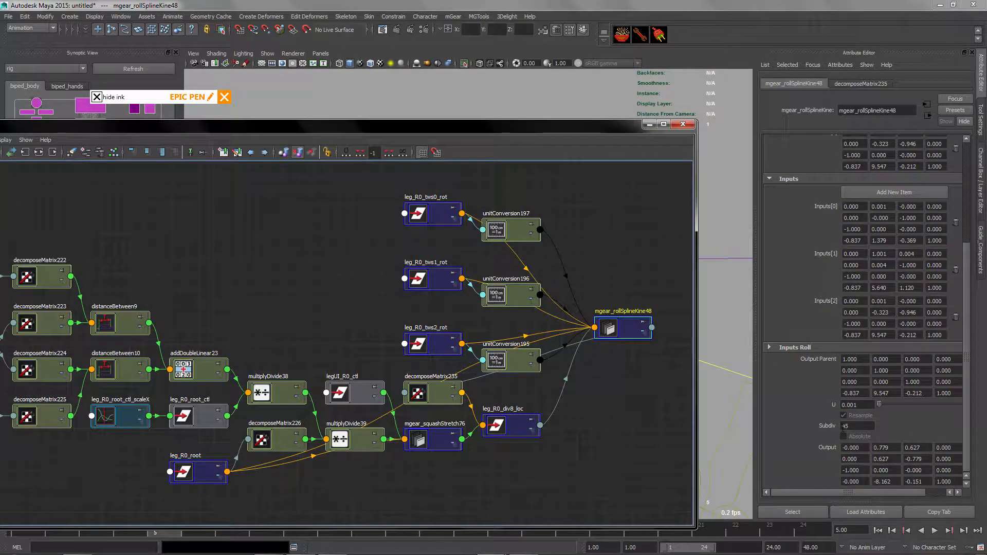
# Clear the Node Editor out of the way and compare both ankle joints in the perspective view
pyautogui.moveTo(599, 130); pyautogui.dragTo(384, 138)
pyautogui.scroll(-4, 642, 305)
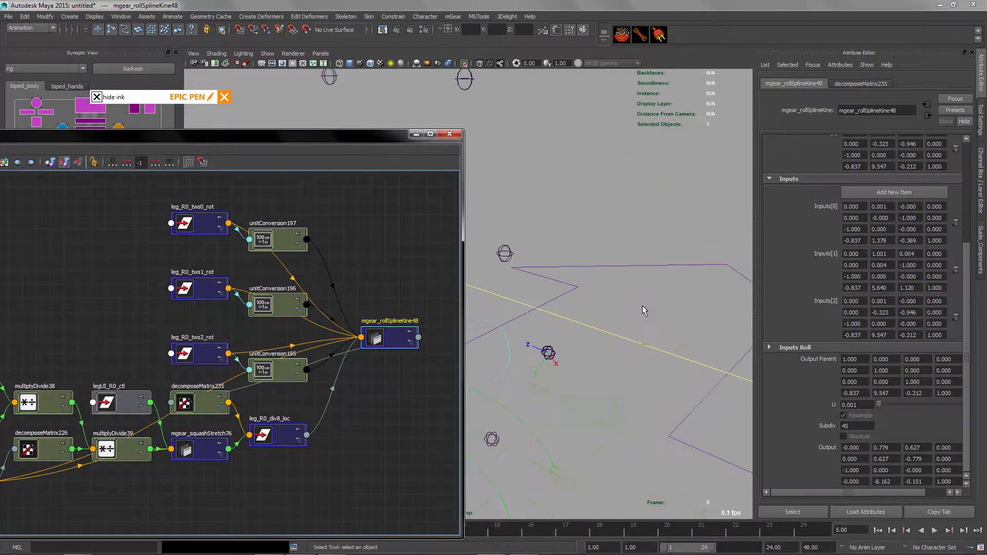
pyautogui.keyDown('alt'); pyautogui.moveTo(643, 306); pyautogui.dragTo(626, 375); pyautogui.keyUp('alt')
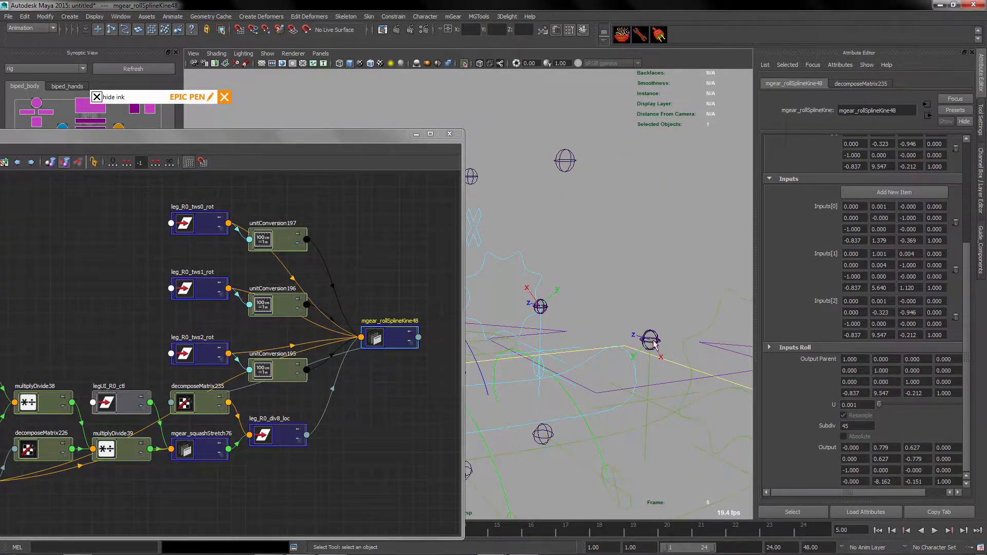
pyautogui.click(416, 134)
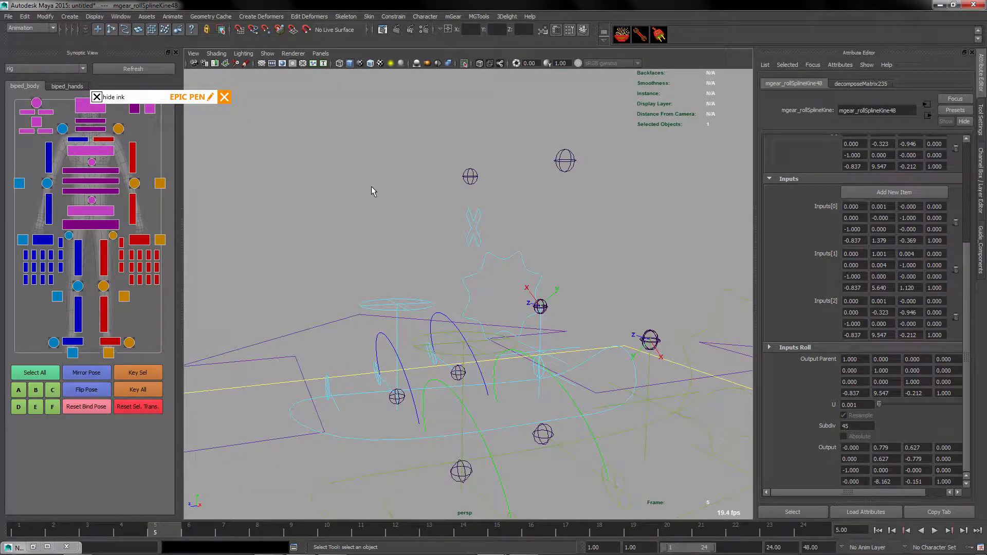
# Show the Epic Pen ink and annotate the curve sketch in green with strokes, L and R labels, and up and down arrows
pyautogui.click(97, 97)
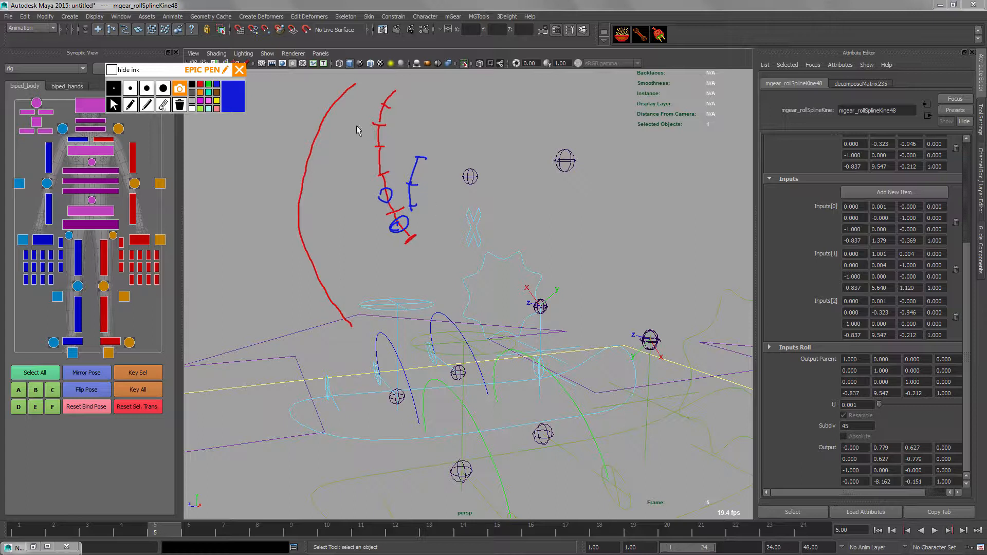
pyautogui.click(208, 84)
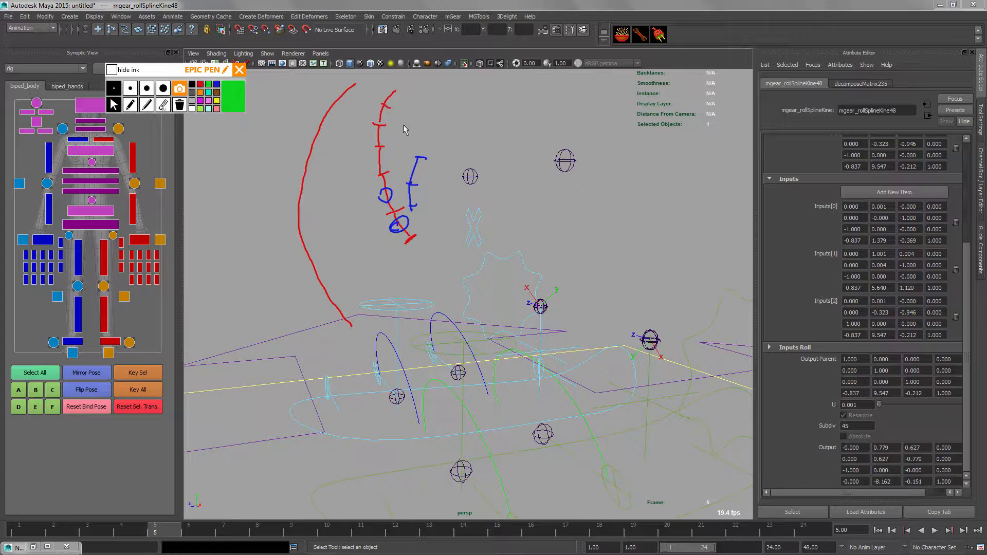
pyautogui.click(125, 107)
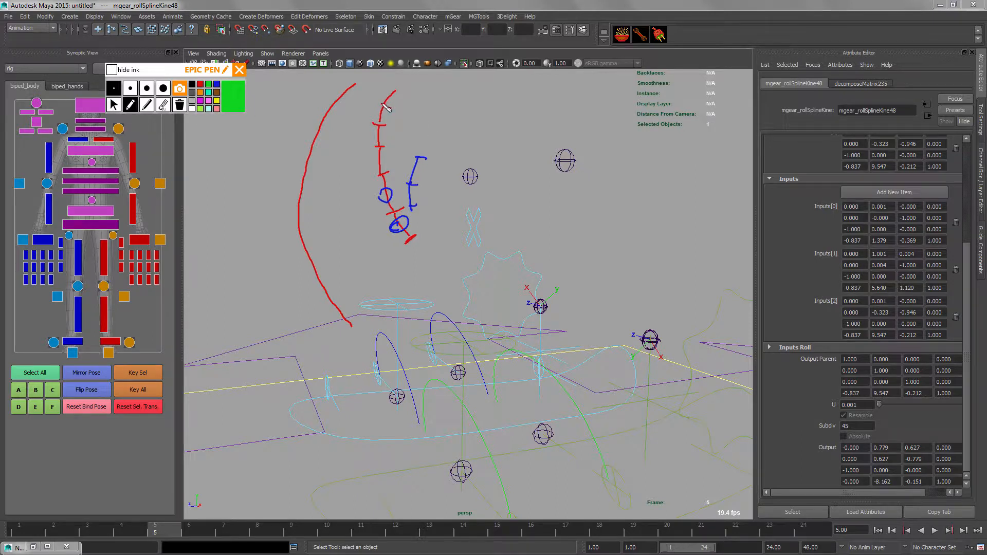
pyautogui.moveTo(383, 105)
pyautogui.mouseDown()
pyautogui.moveTo(391, 96)
pyautogui.moveTo(378, 147)
pyautogui.mouseUp()
pyautogui.moveTo(651, 175)
pyautogui.mouseDown()
pyautogui.moveTo(652, 270)
pyautogui.moveTo(661, 247)
pyautogui.mouseUp()
pyautogui.moveTo(543, 258); pyautogui.dragTo(541, 269)
pyautogui.moveTo(547, 196); pyautogui.dragTo(548, 185)
pyautogui.moveTo(543, 192)
pyautogui.mouseDown()
pyautogui.moveTo(549, 179)
pyautogui.moveTo(561, 202)
pyautogui.mouseUp()
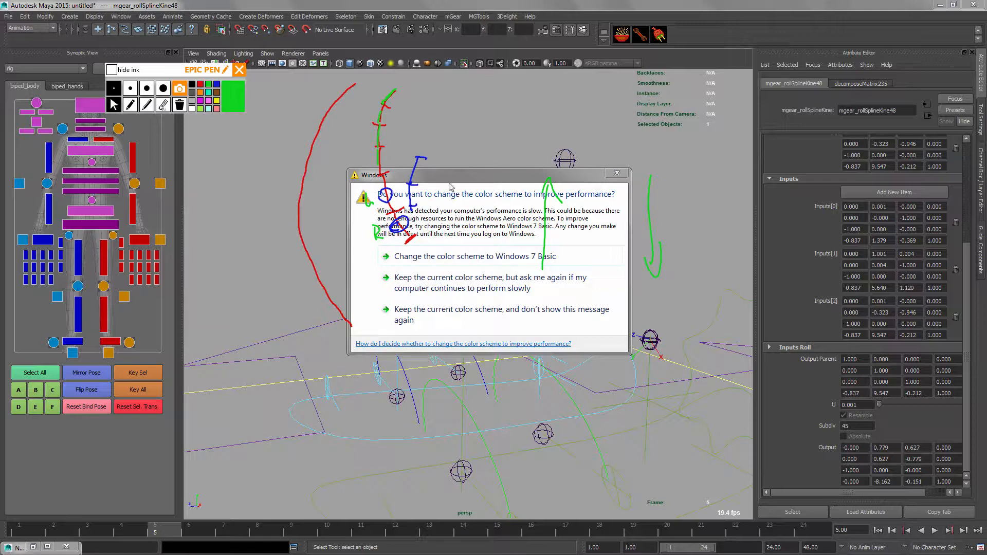
# Dismiss the Windows color scheme prompt and hide the ink annotations
pyautogui.moveTo(514, 178); pyautogui.dragTo(480, 229)
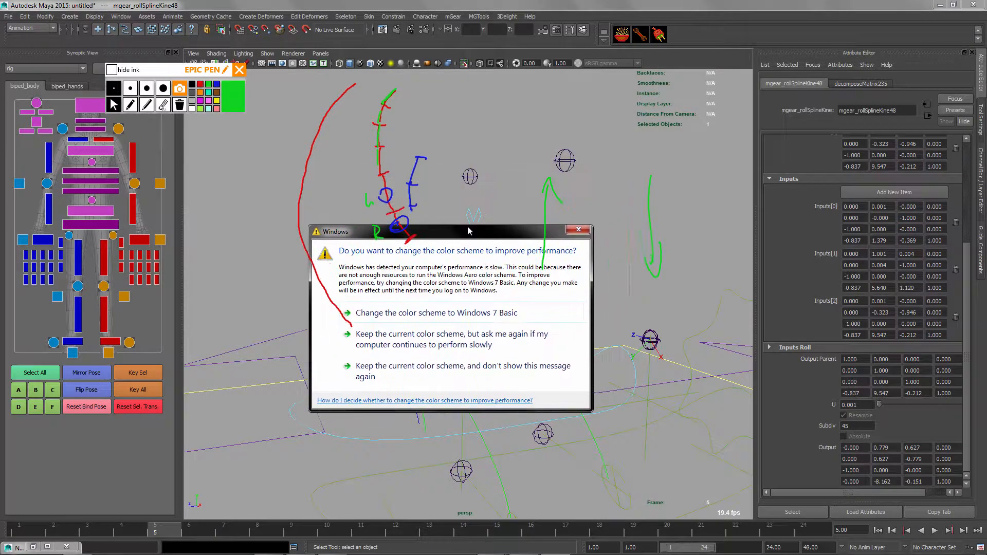
pyautogui.click(575, 227)
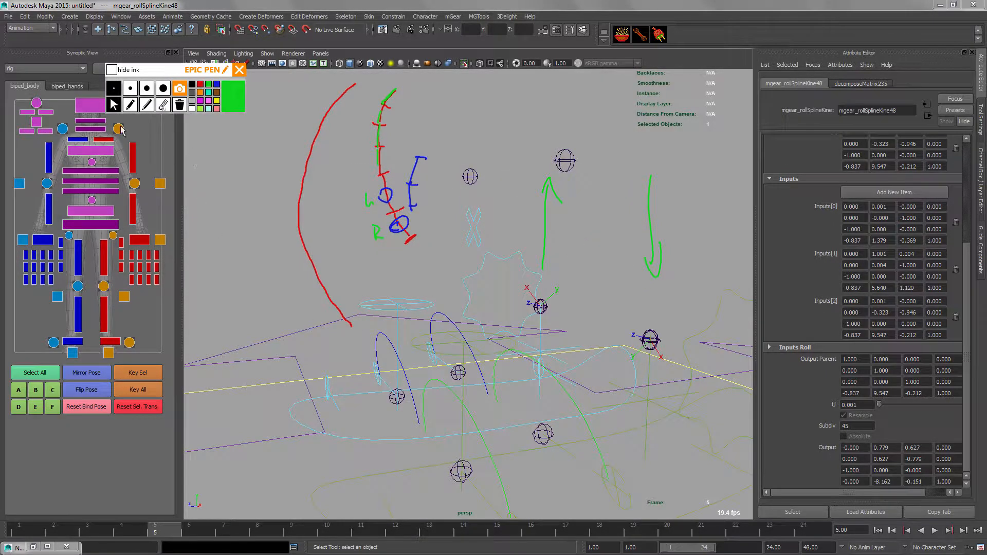
pyautogui.click(111, 69)
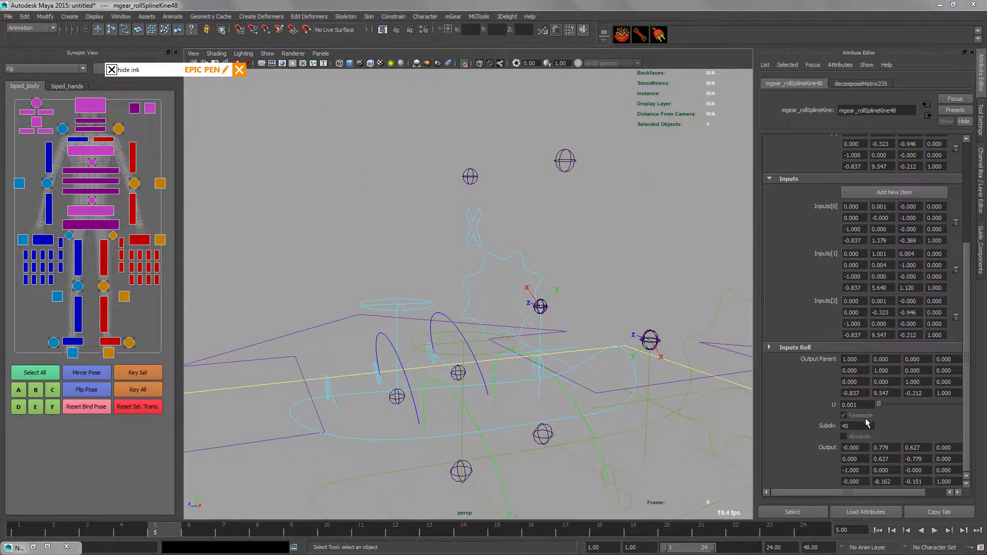
# Test the Subdiv value of mgear_rollSplineKine48 at 10 and 3, and restore it to 45
pyautogui.click(851, 427)
pyautogui.write('1')
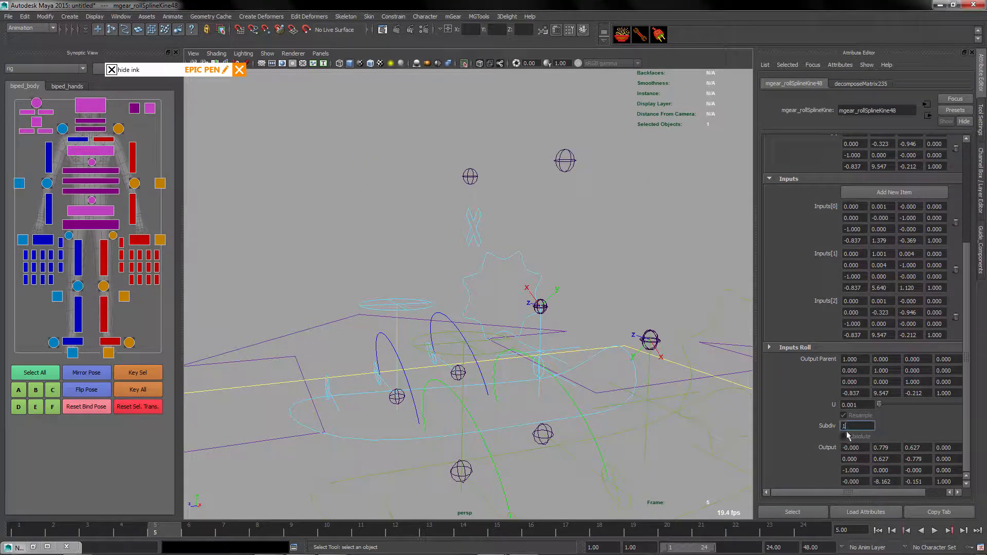
pyautogui.write('0')
pyautogui.press('Return')
pyautogui.write('3')
pyautogui.press('Return')
pyautogui.click(843, 426)
pyautogui.write('45')
pyautogui.press('Return')
# Vary the U value of mgear_rollSplineKine48, settle it at 0, and inspect the ankle joints up close
pyautogui.keyDown('alt'); pyautogui.moveTo(568, 406); pyautogui.dragTo(728, 412); pyautogui.keyUp('alt')
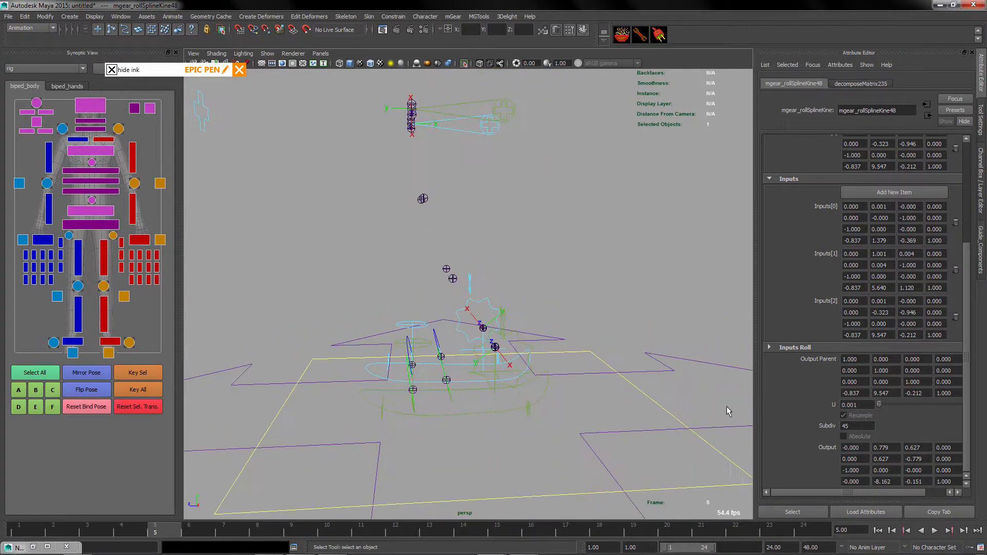
pyautogui.moveTo(880, 405)
pyautogui.mouseDown()
pyautogui.moveTo(919, 419)
pyautogui.moveTo(892, 412)
pyautogui.moveTo(946, 412)
pyautogui.moveTo(886, 414)
pyautogui.moveTo(895, 411)
pyautogui.mouseUp()
pyautogui.moveTo(885, 405)
pyautogui.mouseDown()
pyautogui.moveTo(933, 405)
pyautogui.moveTo(879, 406)
pyautogui.mouseUp()
pyautogui.keyDown('alt'); pyautogui.moveTo(479, 336); pyautogui.dragTo(536, 368, button='right'); pyautogui.keyUp('alt')
pyautogui.keyDown('alt'); pyautogui.moveTo(535, 369); pyautogui.dragTo(537, 367, button='middle'); pyautogui.keyUp('alt')
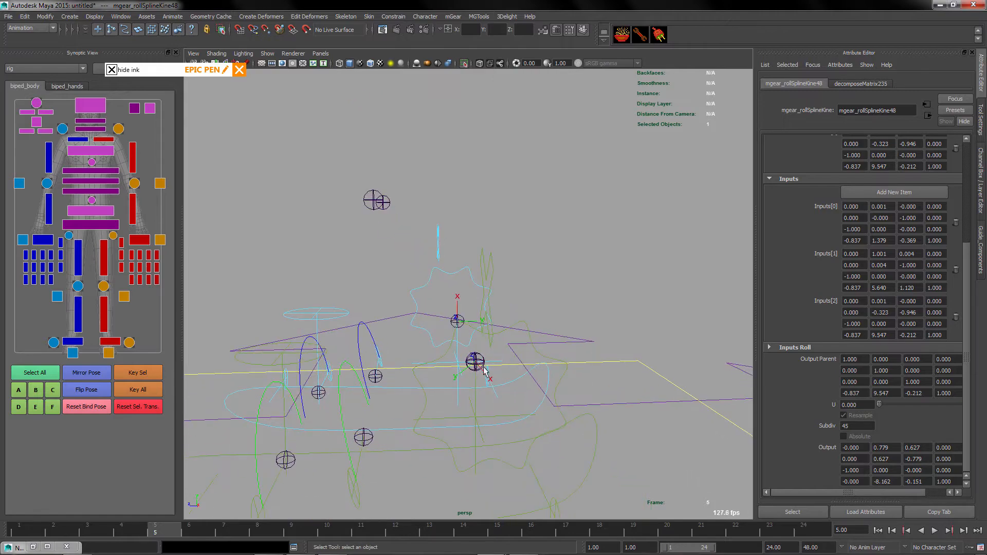